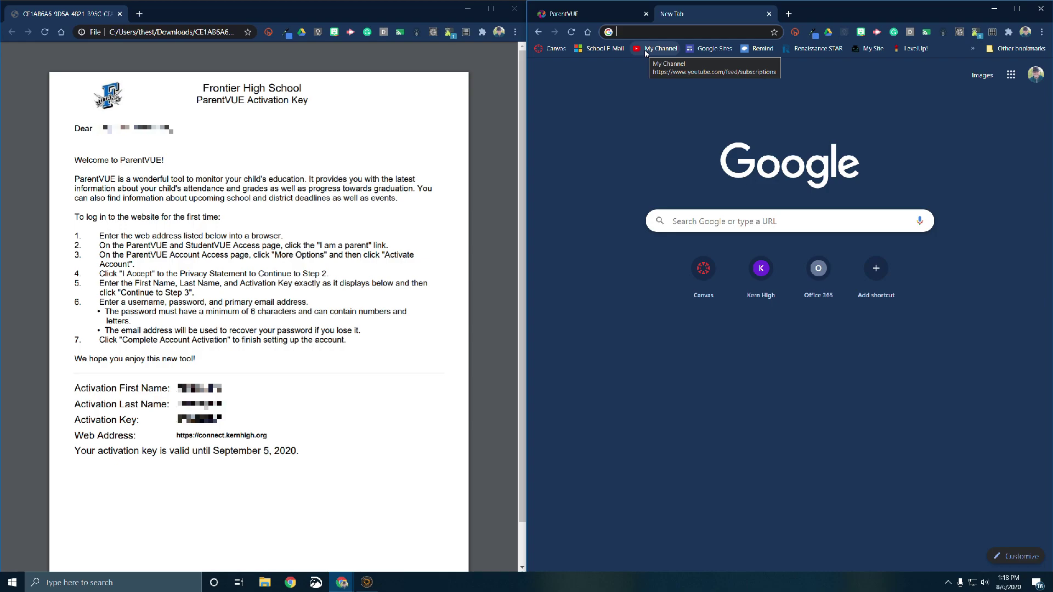
text(ker)
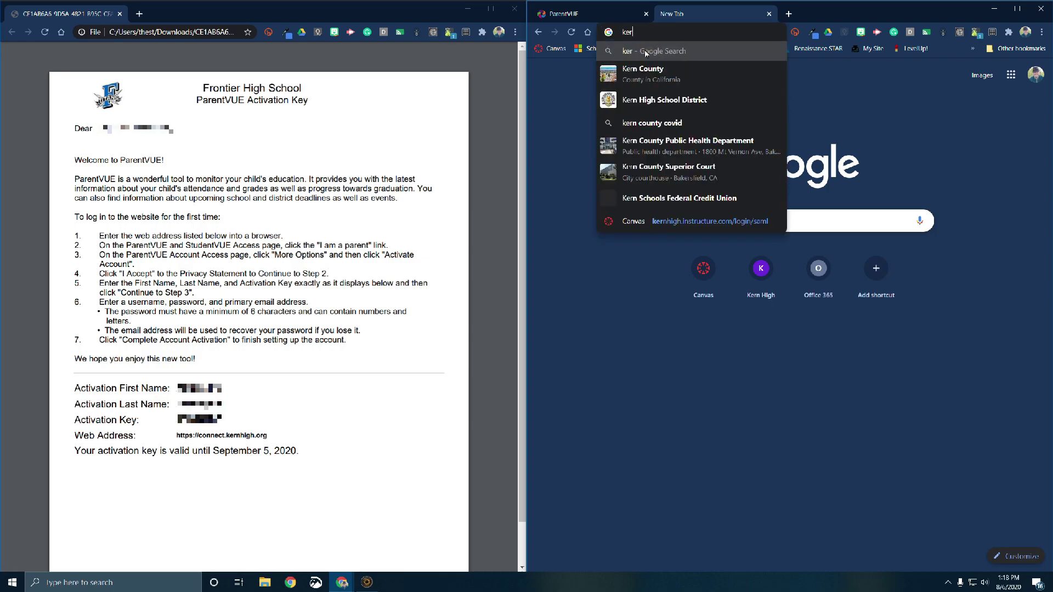
text(nhigh.org)
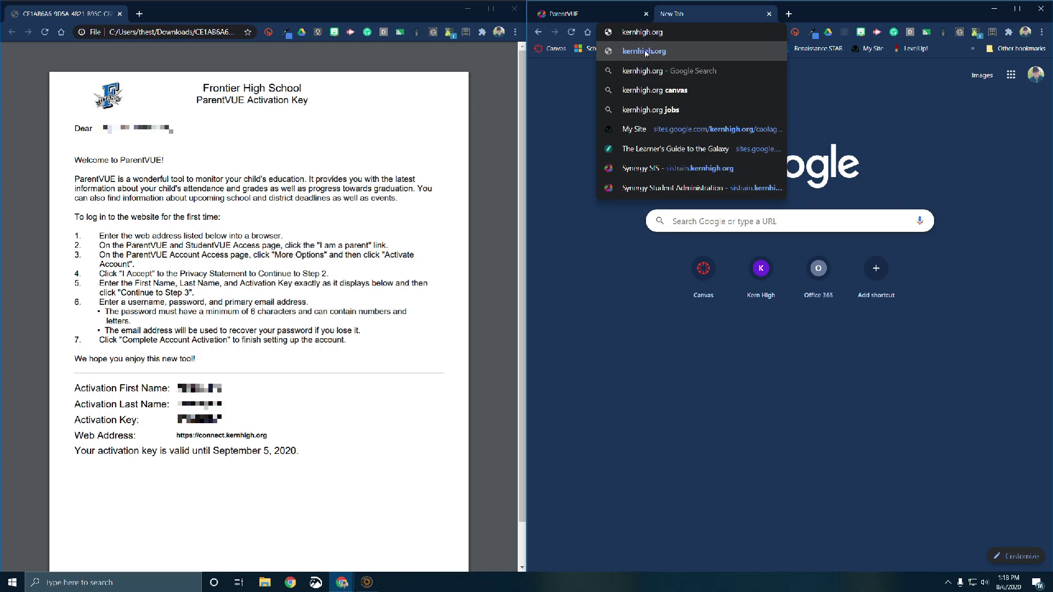
Step: Go from the kernhigh.org home page through Parents to the ParentVUE information page
click(646, 51)
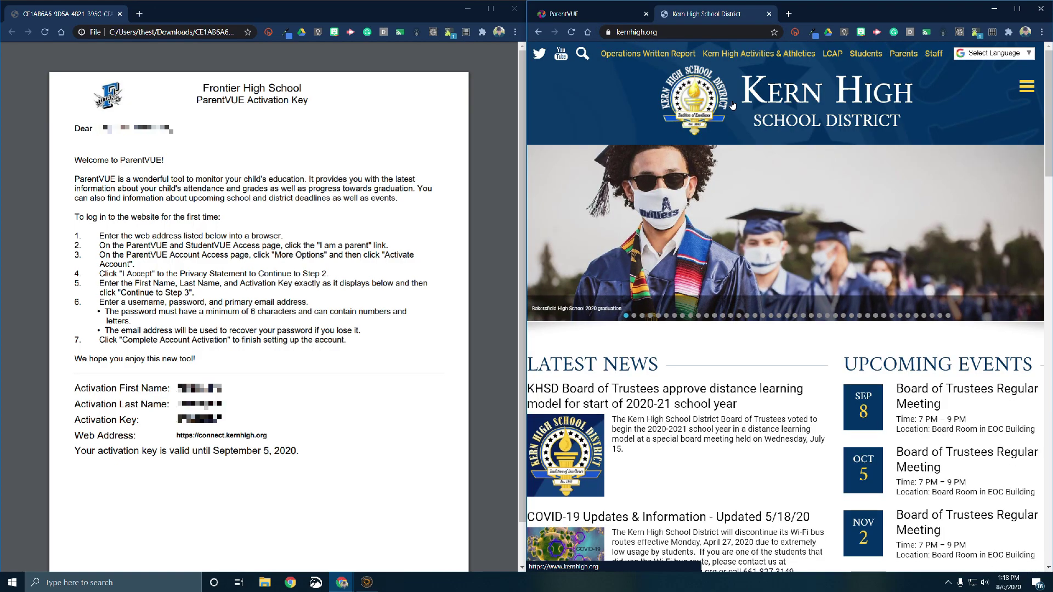
click(903, 53)
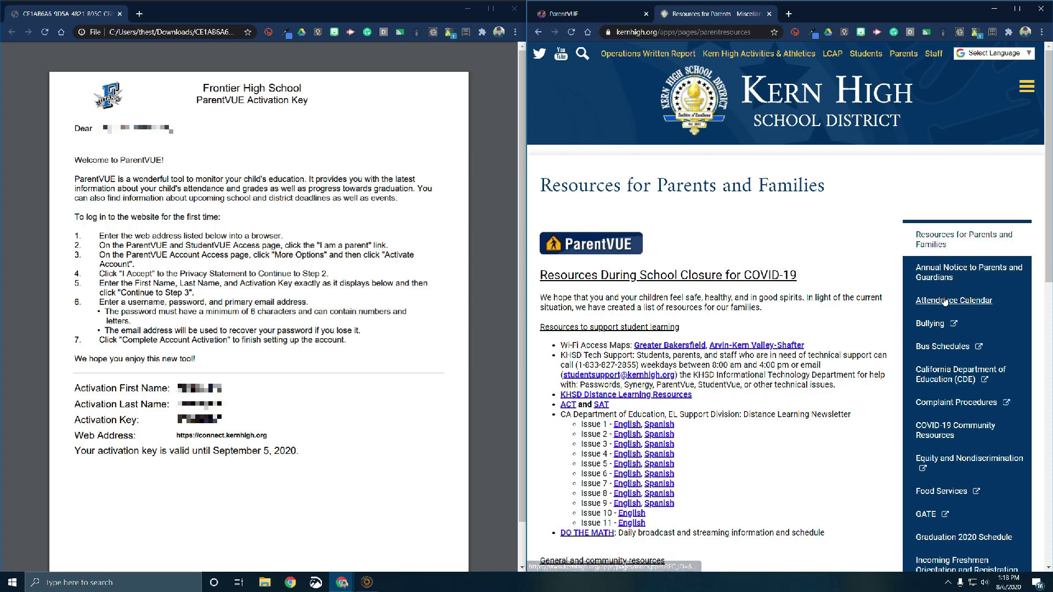
scroll(945, 302, down, 2)
scroll(944, 304, down, 1)
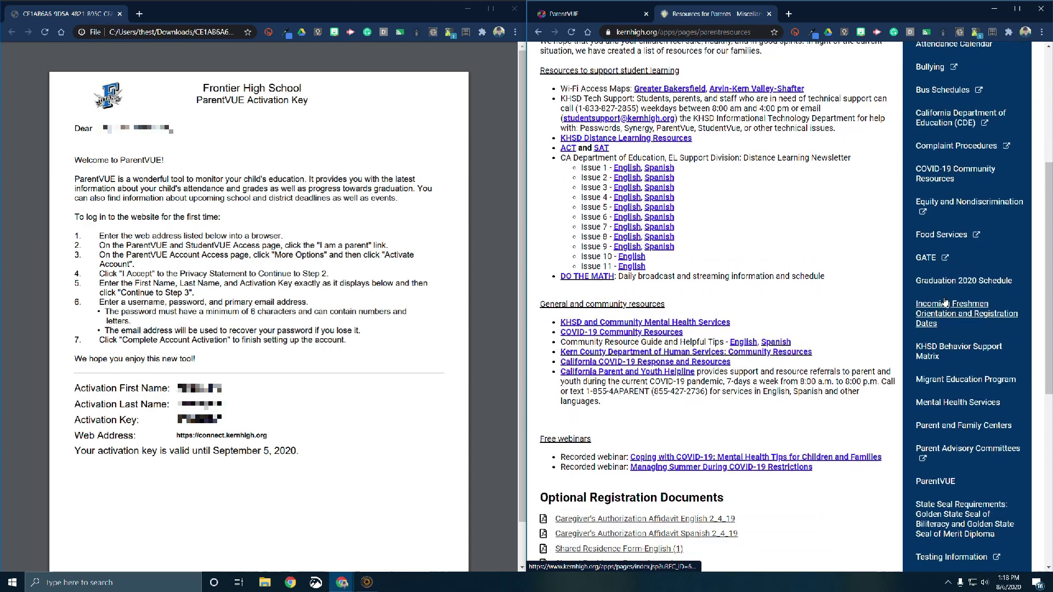
scroll(944, 302, down, 1)
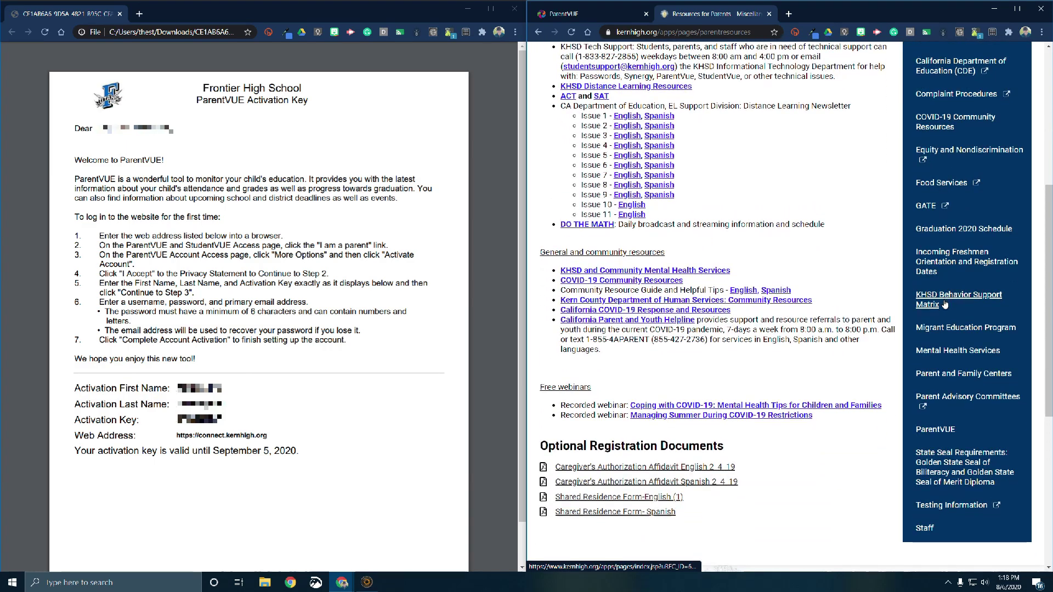
click(935, 429)
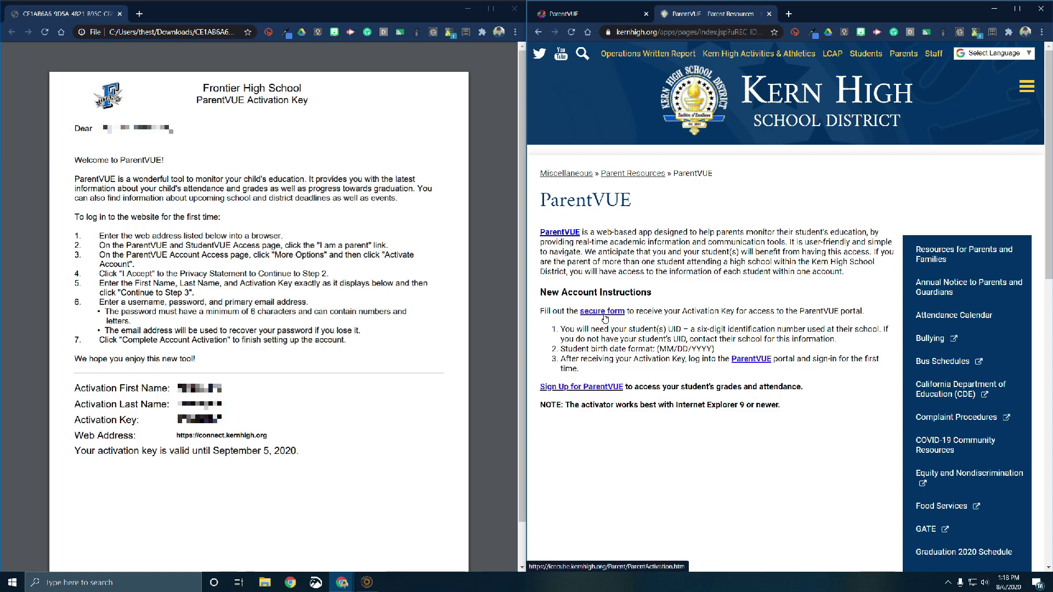
Step: Open the ParentVUE activation form and enter the student UID and birth date
click(602, 310)
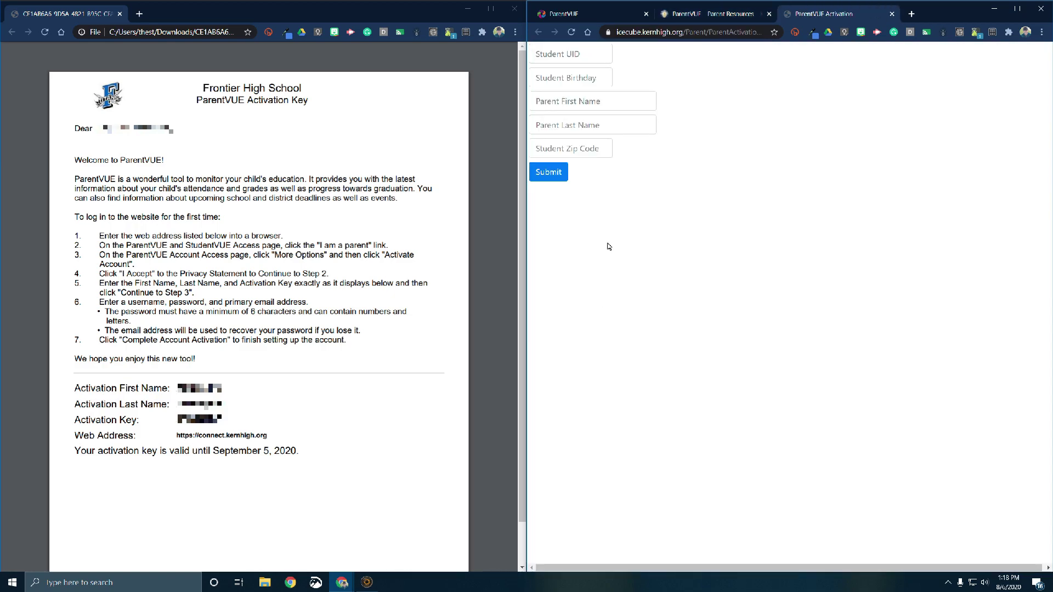
click(558, 51)
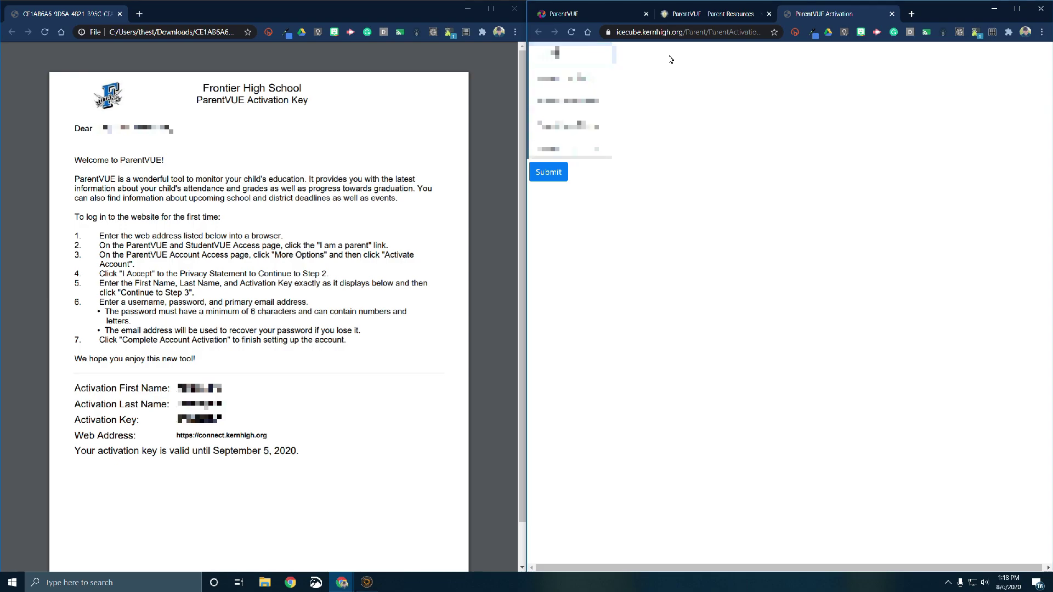
key(Tab)
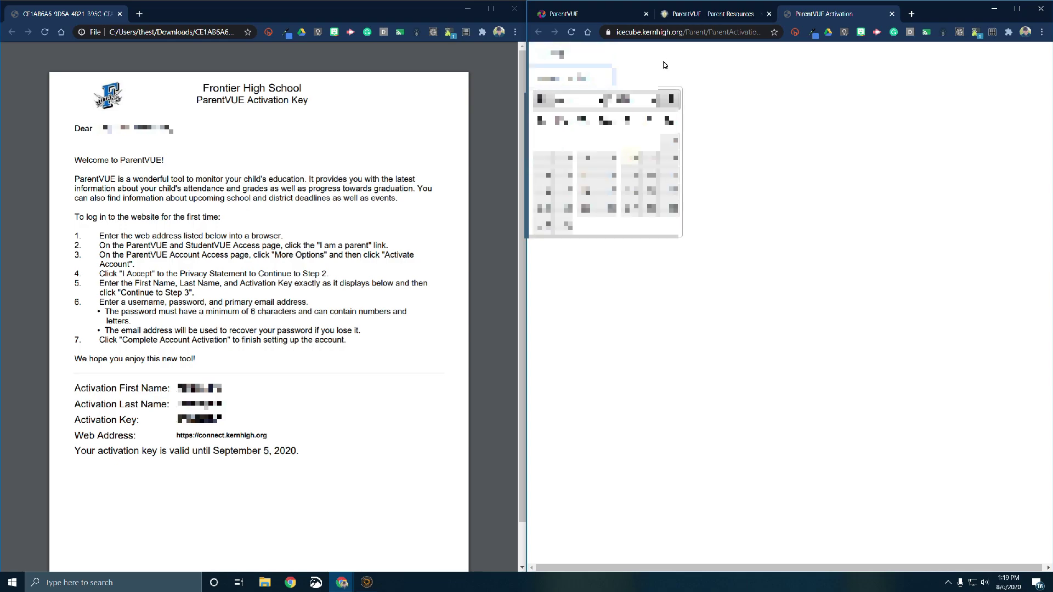
key(Down)
key(Down)
key(Down)
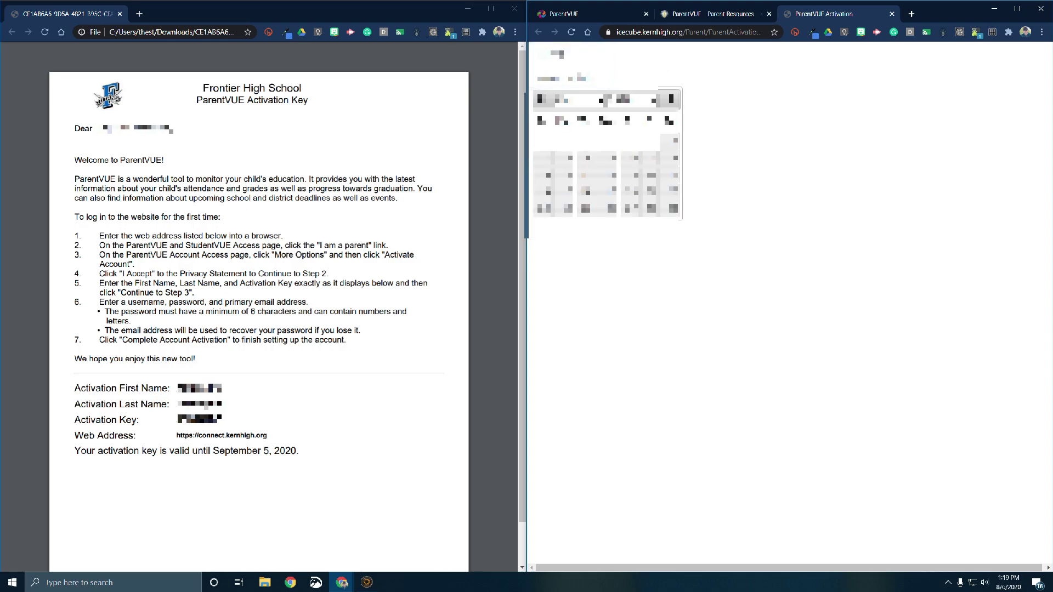
key(Return)
click(628, 100)
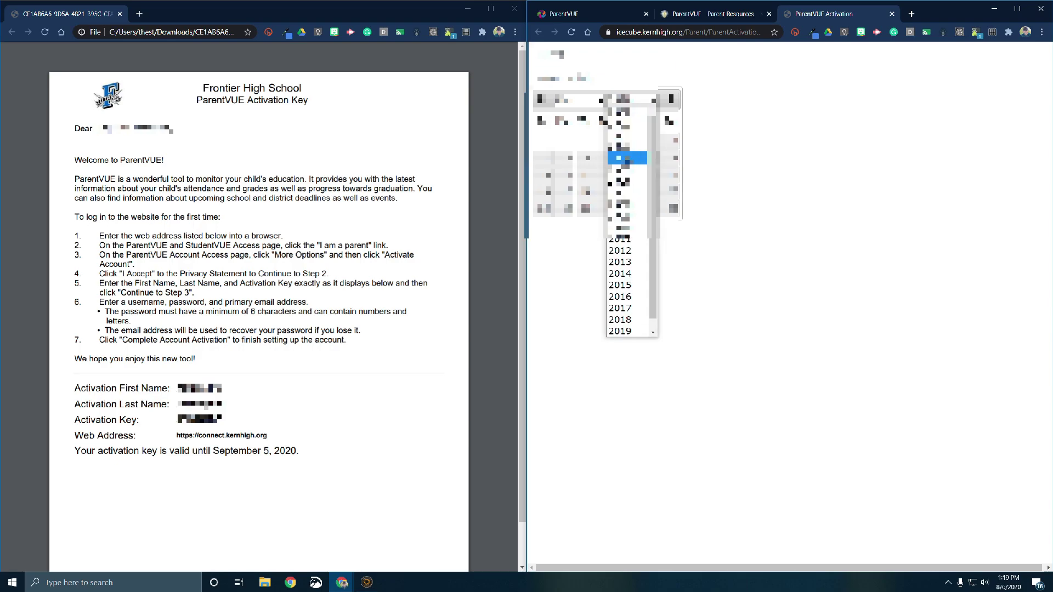
click(627, 161)
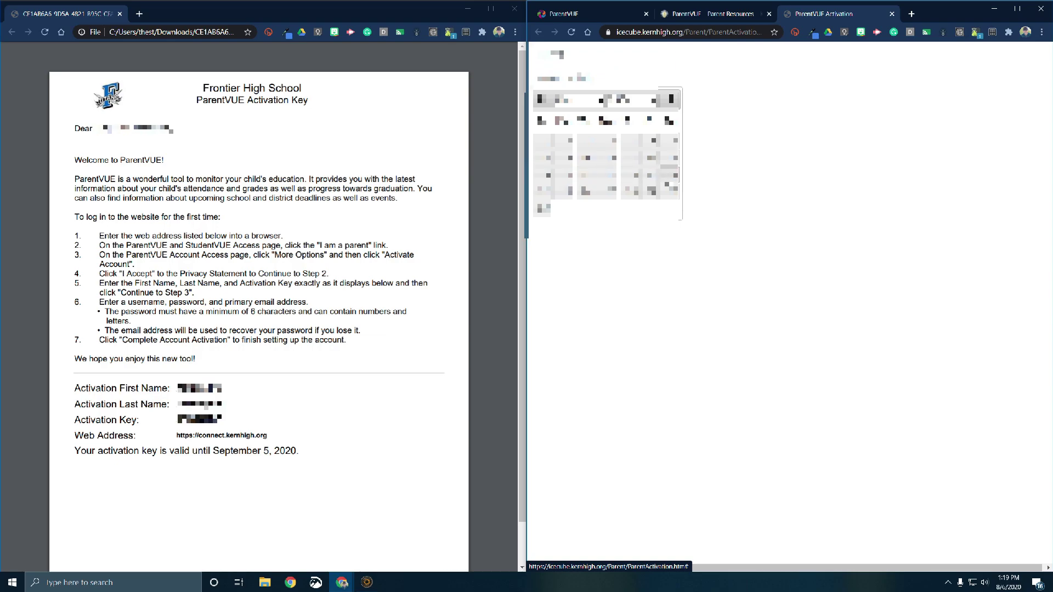
click(667, 181)
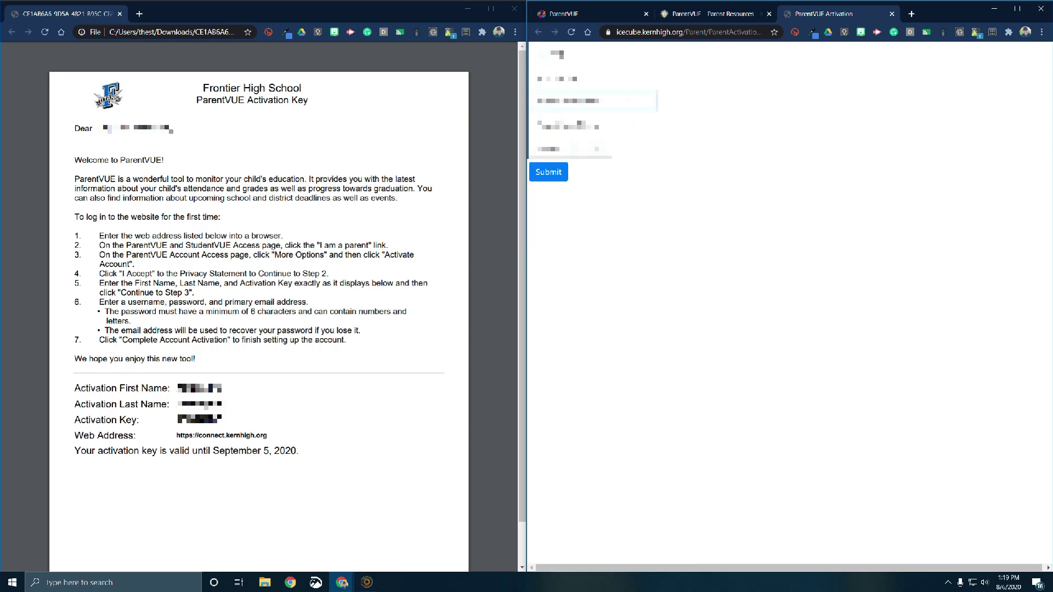
Step: Replace the old text in the parent first name, last name and zip code fields
key(BackSpace)
key(BackSpace)
key(BackSpace)
key(ctrl+v)
key(ctrl+z)
key(Tab)
key(BackSpace)
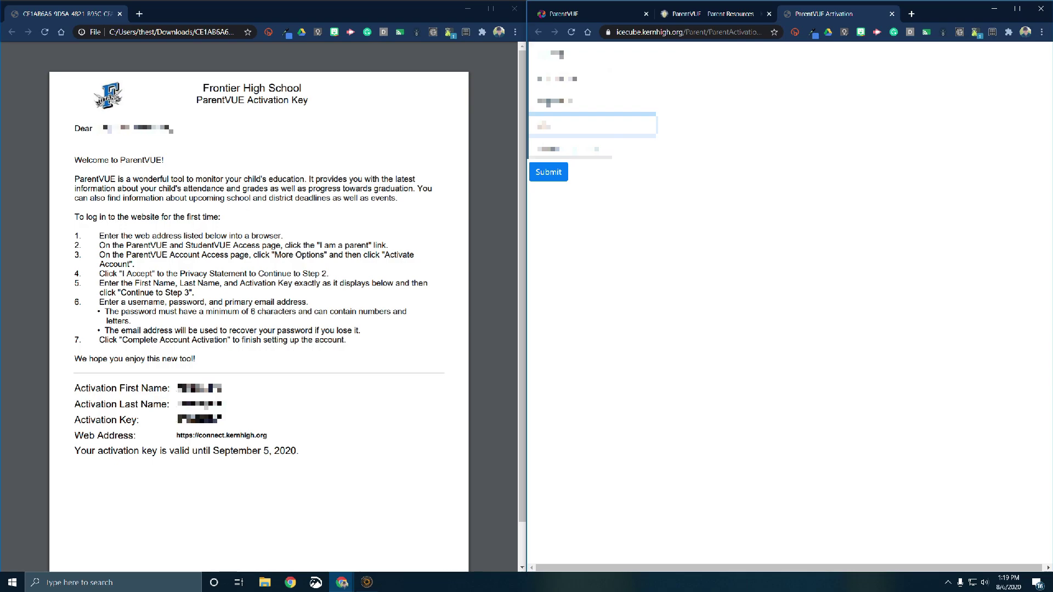
key(Tab)
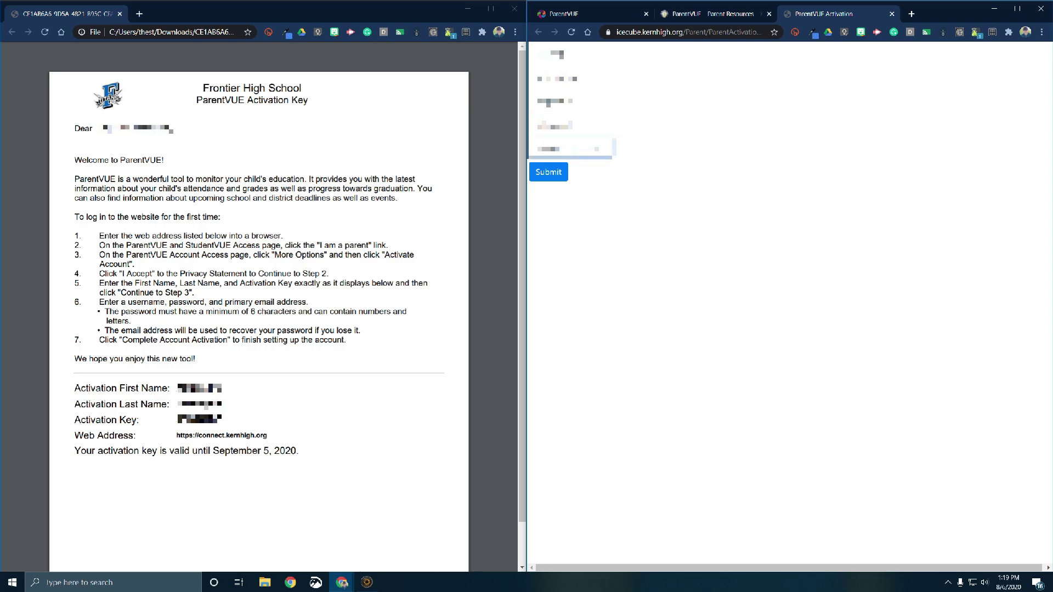
key(BackSpace)
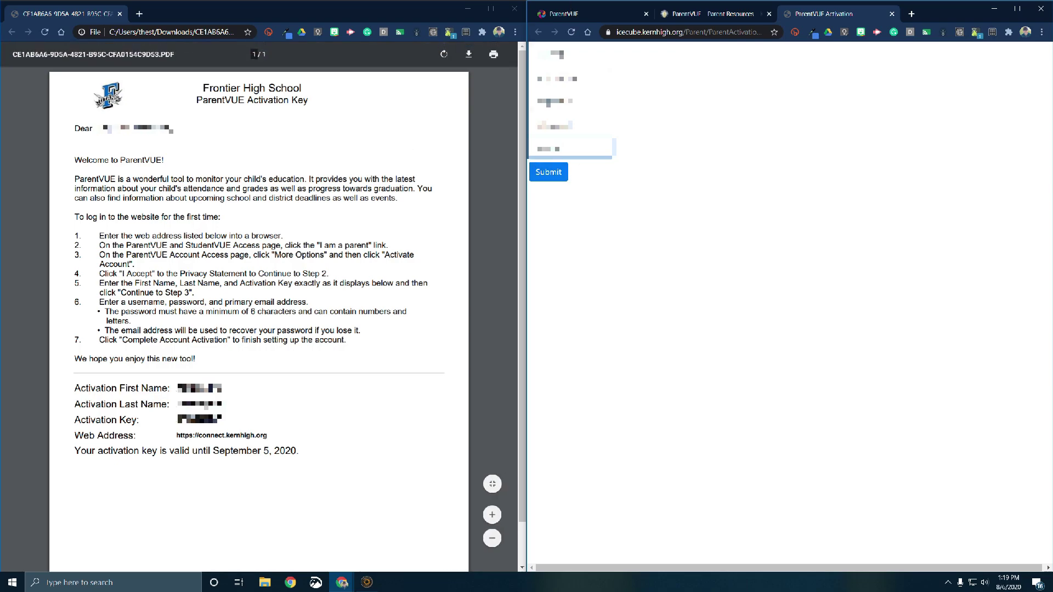
Step: Close the activation form and load connect.kernhigh.org from the activation letter's address
mouse_move(259, 321)
key(ctrl+w)
click(726, 39)
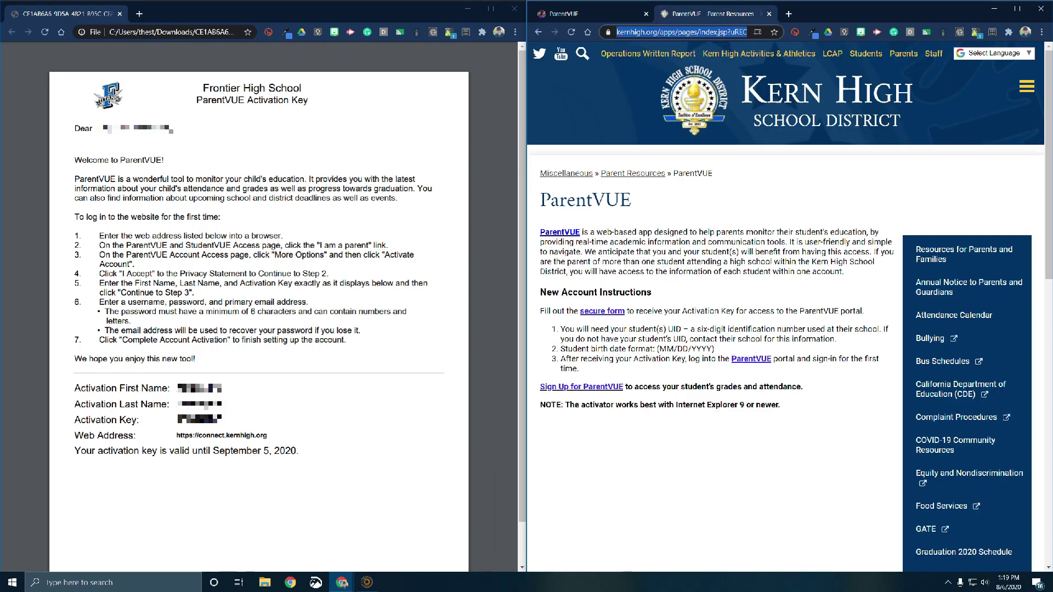
drag(100, 236, 303, 245)
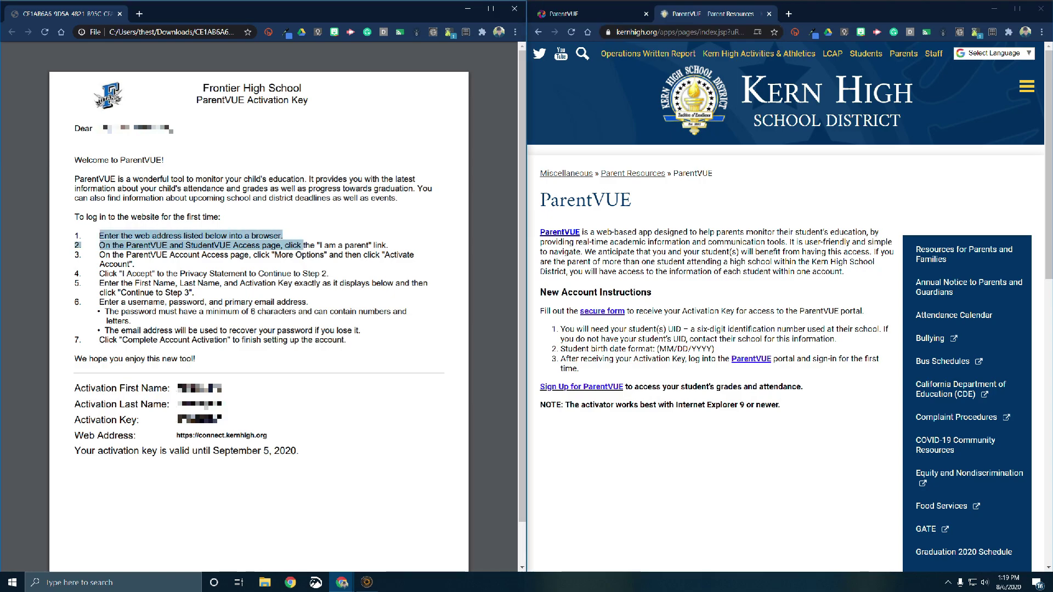
click(303, 245)
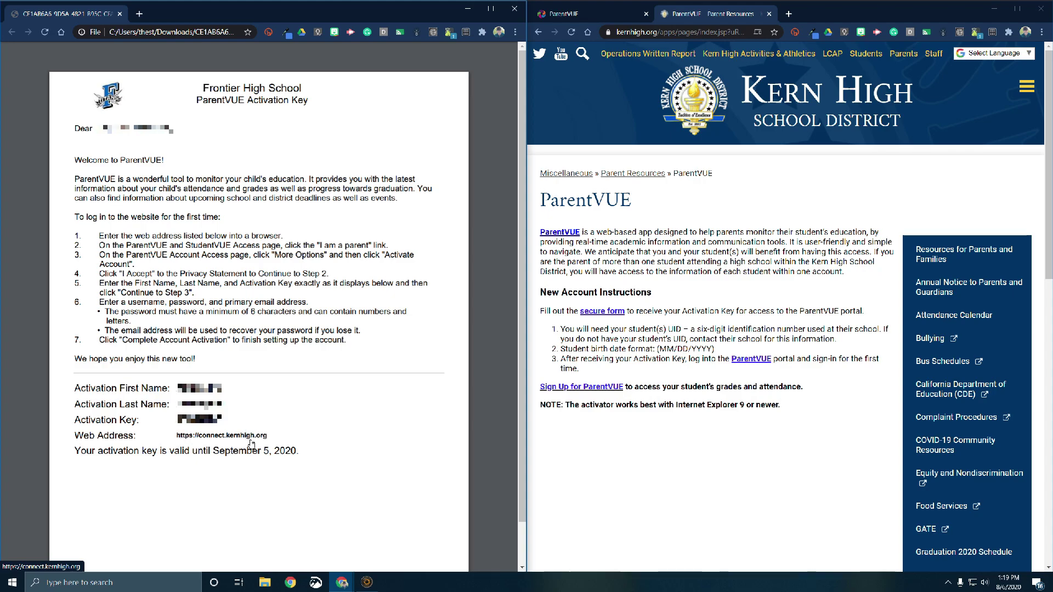
click(667, 32)
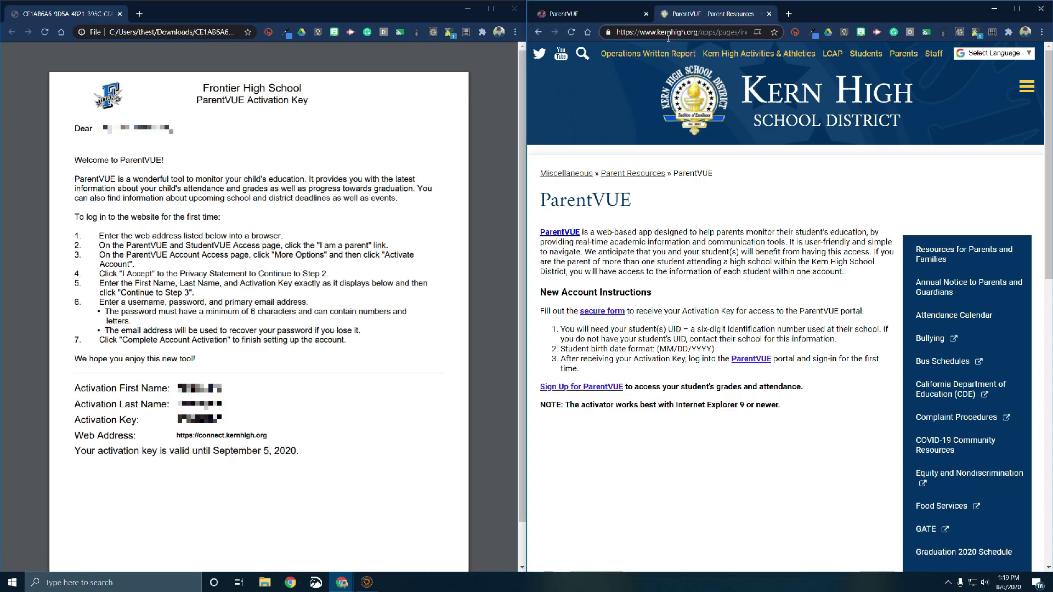
text(conne)
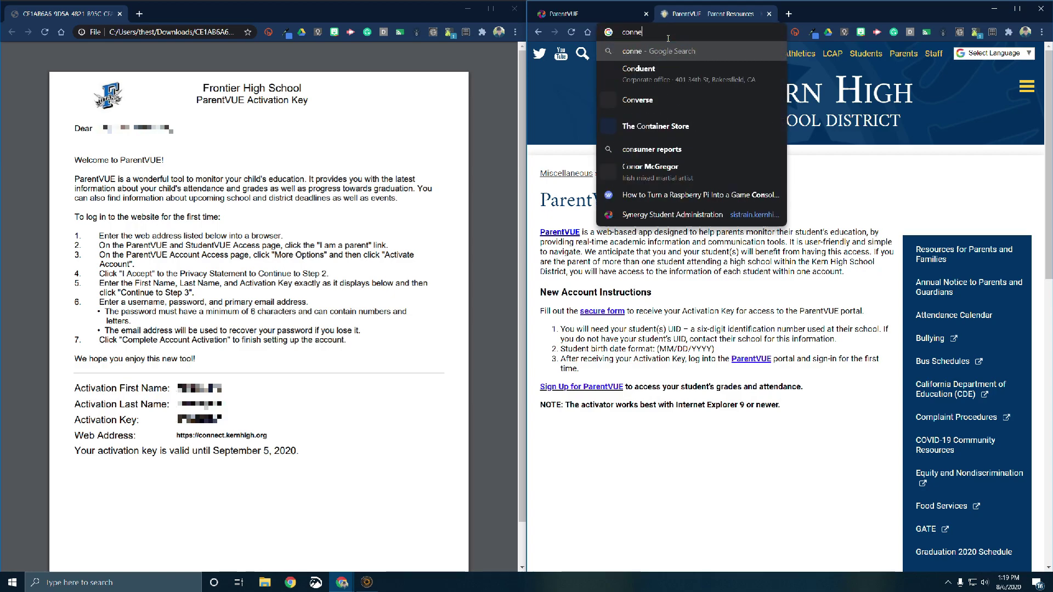
text(ct.kernhigh.org)
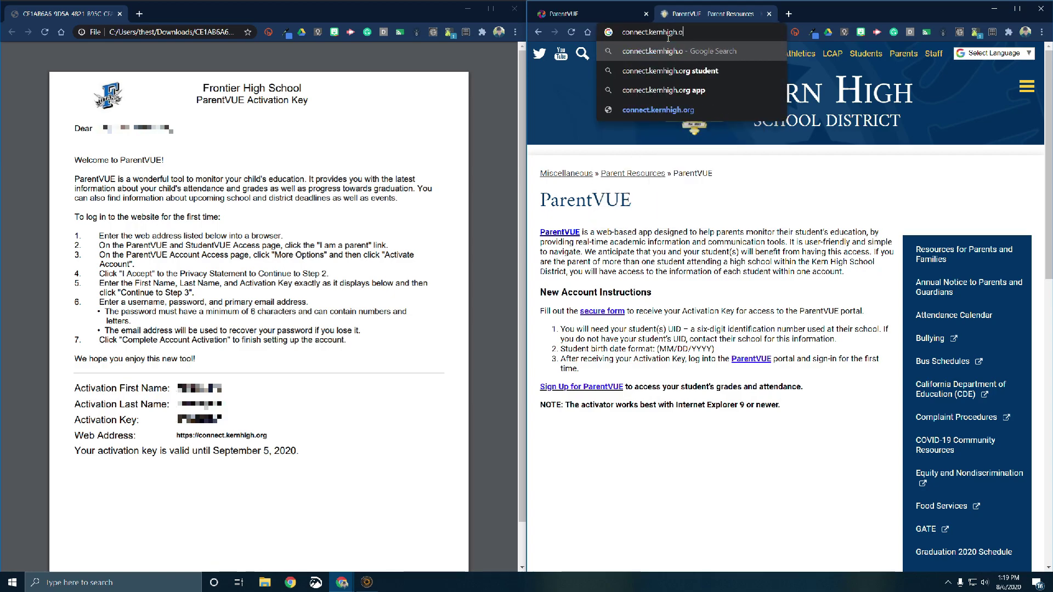
key(Return)
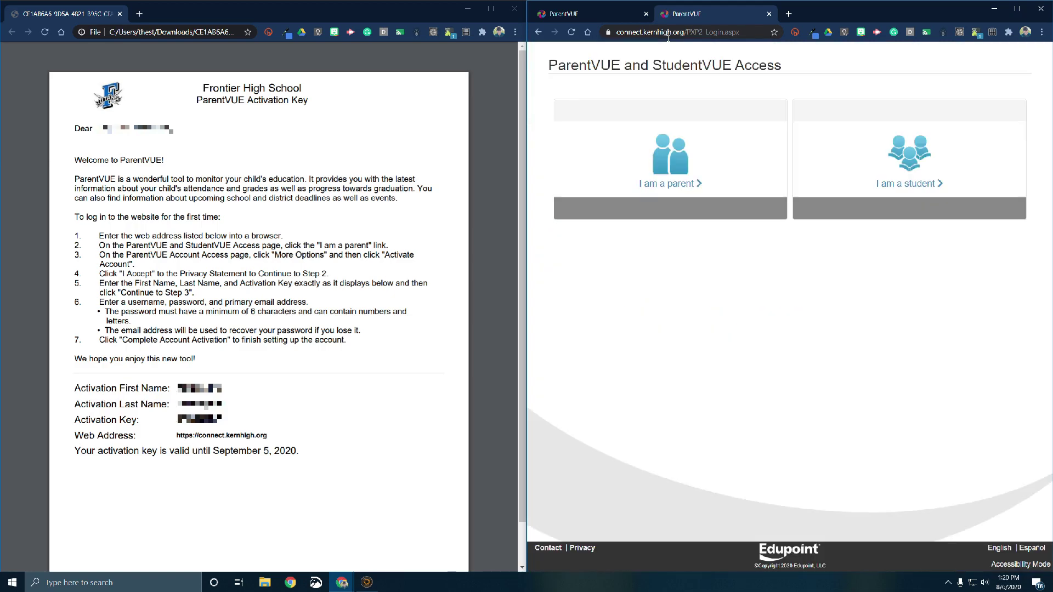
Step: Close the duplicate tab, choose 'I am a parent', then More Options and Activate Account
click(768, 13)
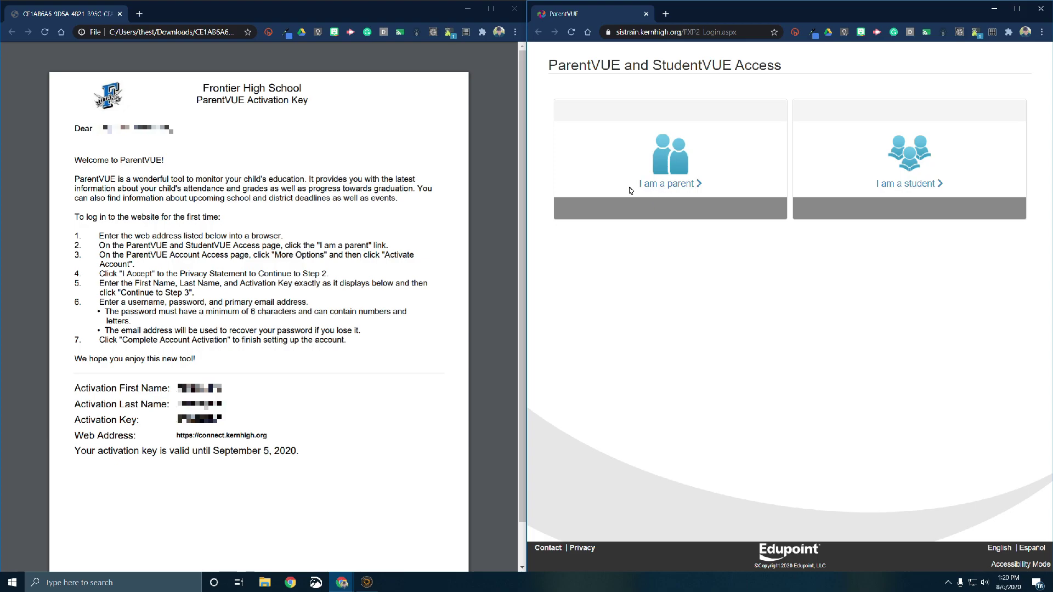
click(665, 187)
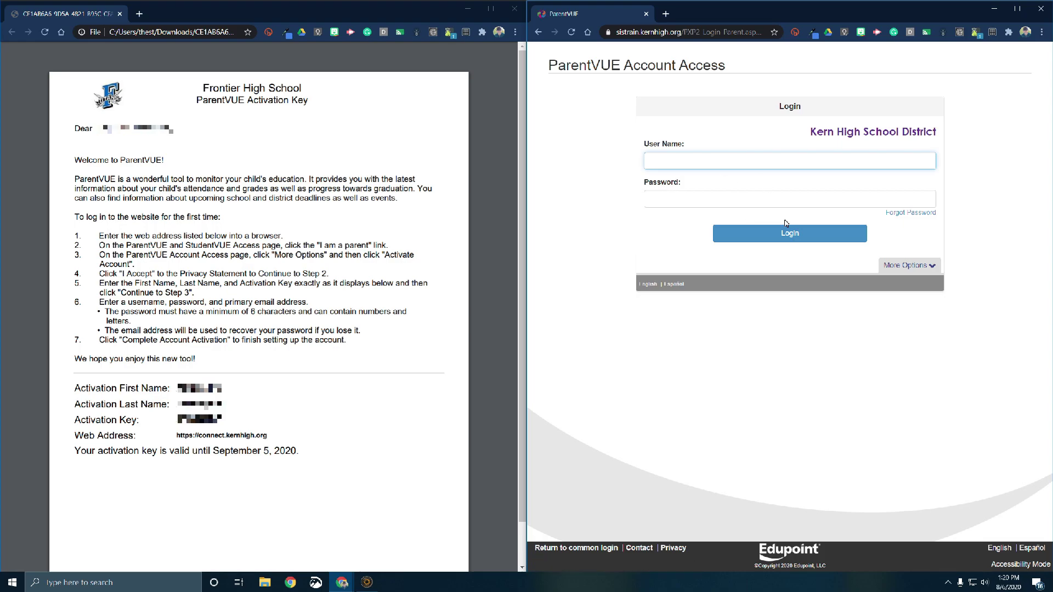
click(903, 268)
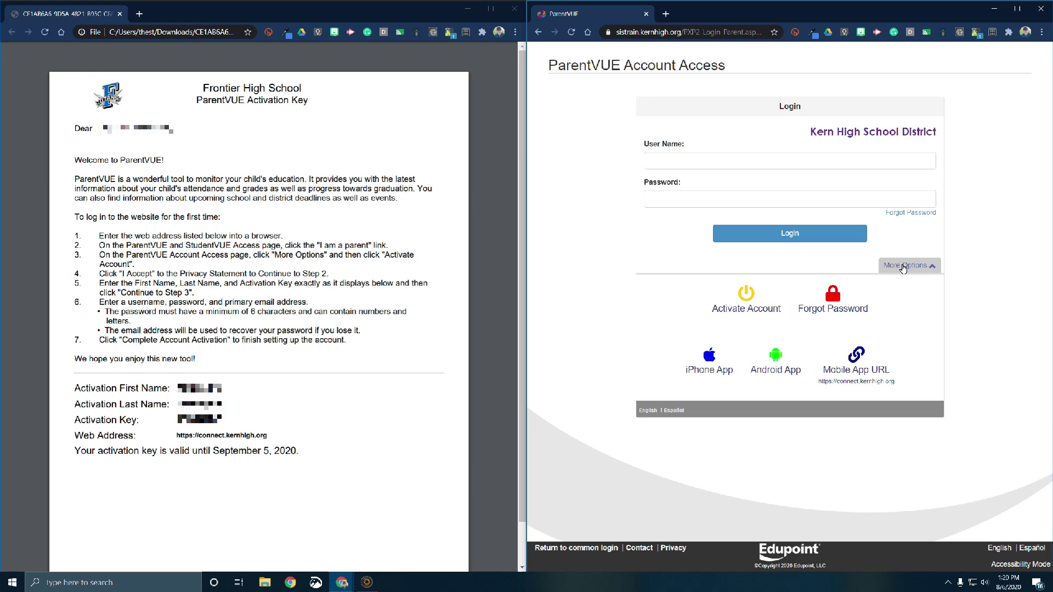
click(751, 304)
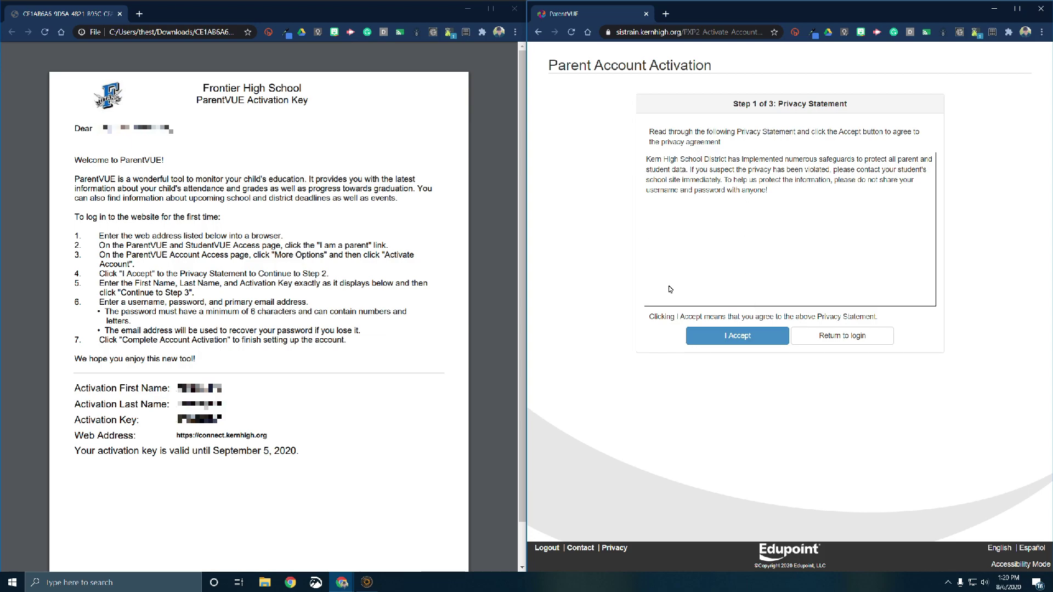
Step: Accept the privacy statement, then enter the parent's first name, last name and activation key
click(718, 342)
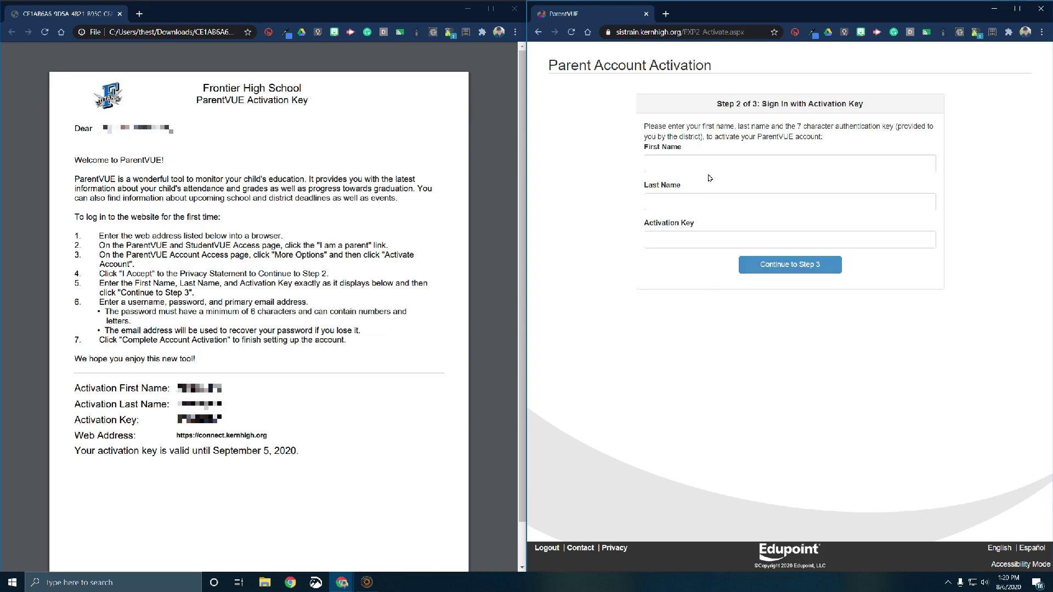
click(709, 169)
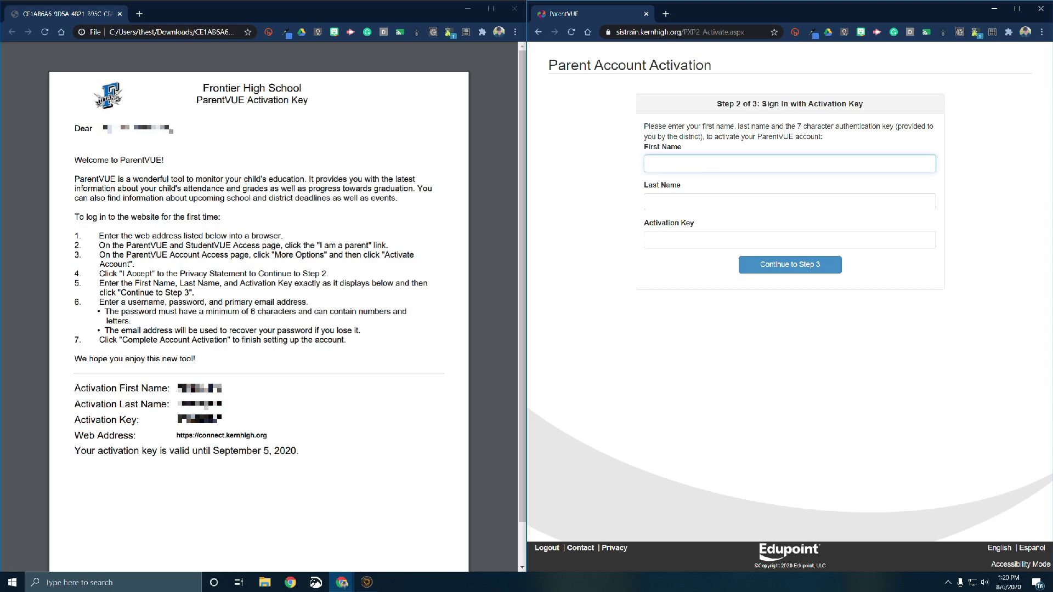
key(Tab)
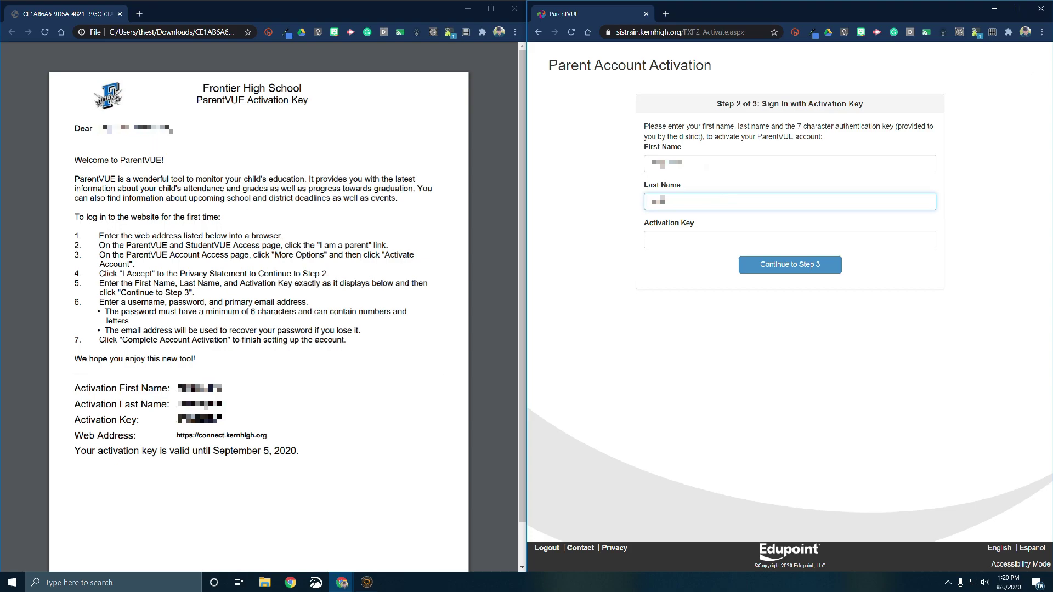
key(Tab)
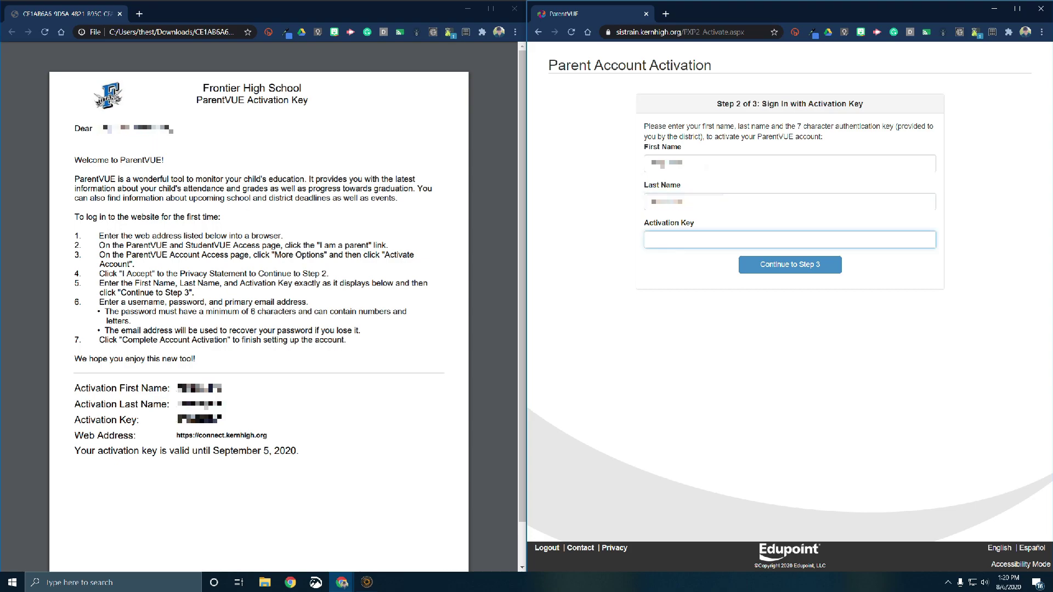
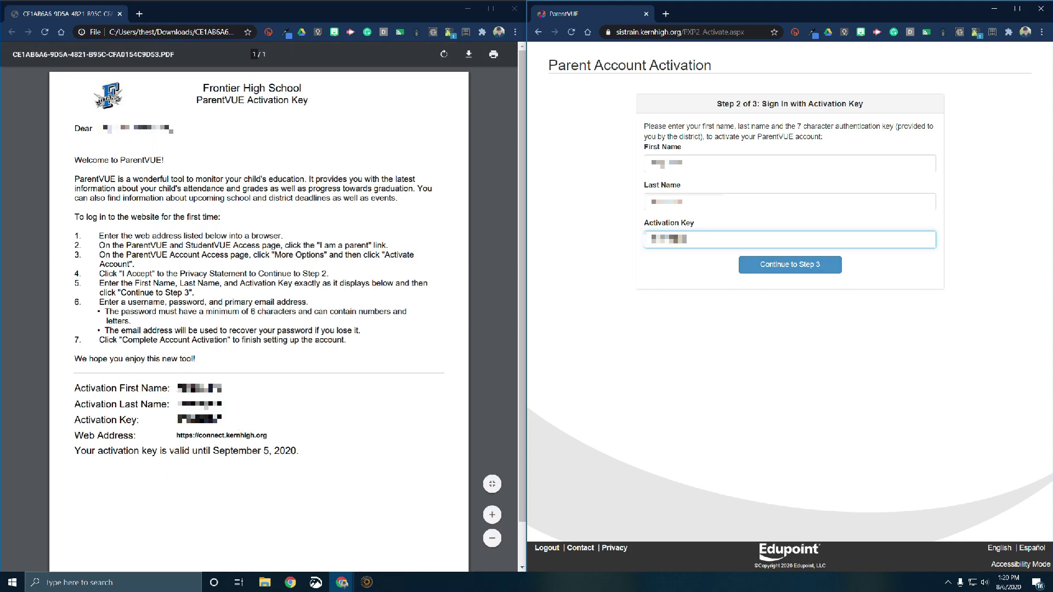
Step: Continue to Step 3, enter the new user name and credentials, and complete activation
click(796, 272)
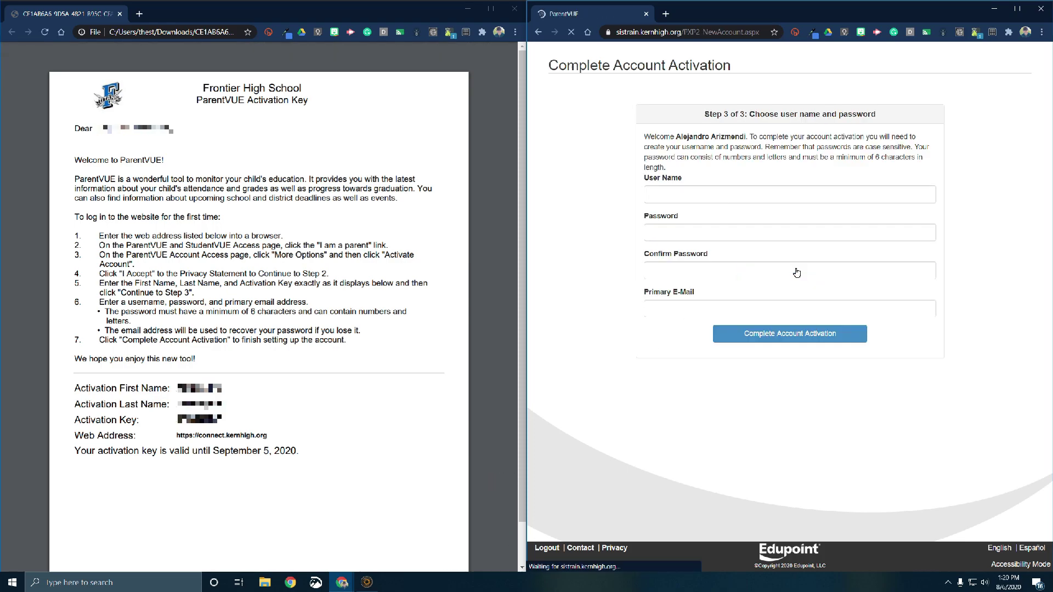
click(712, 194)
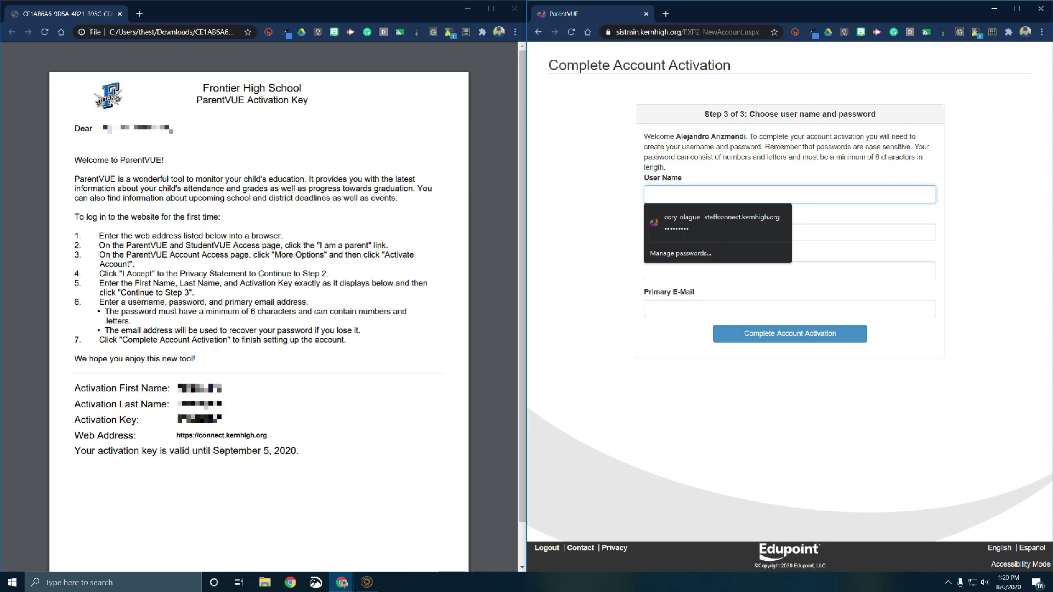
click(695, 169)
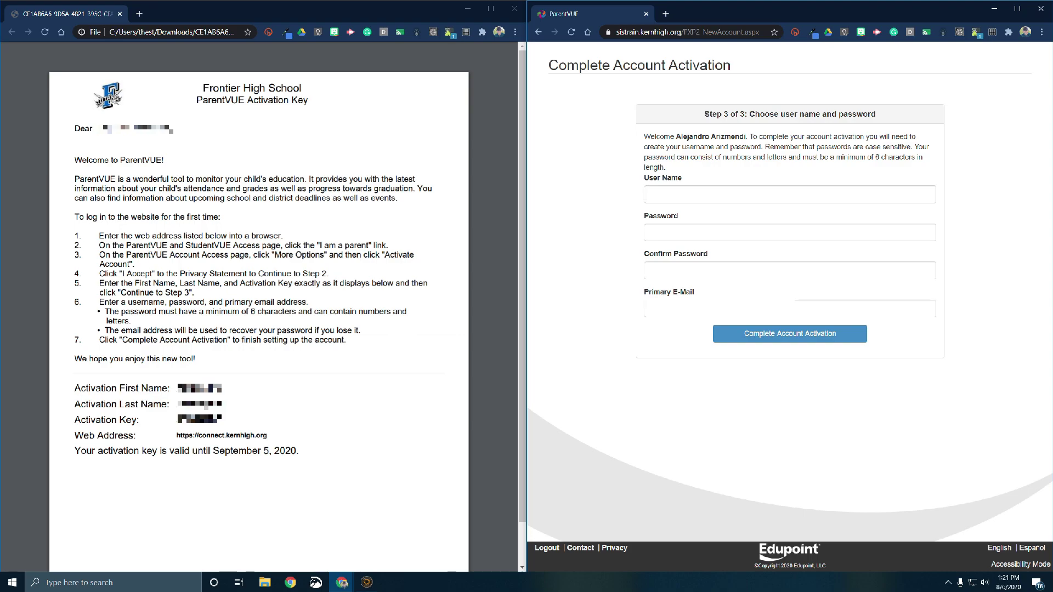
click(798, 345)
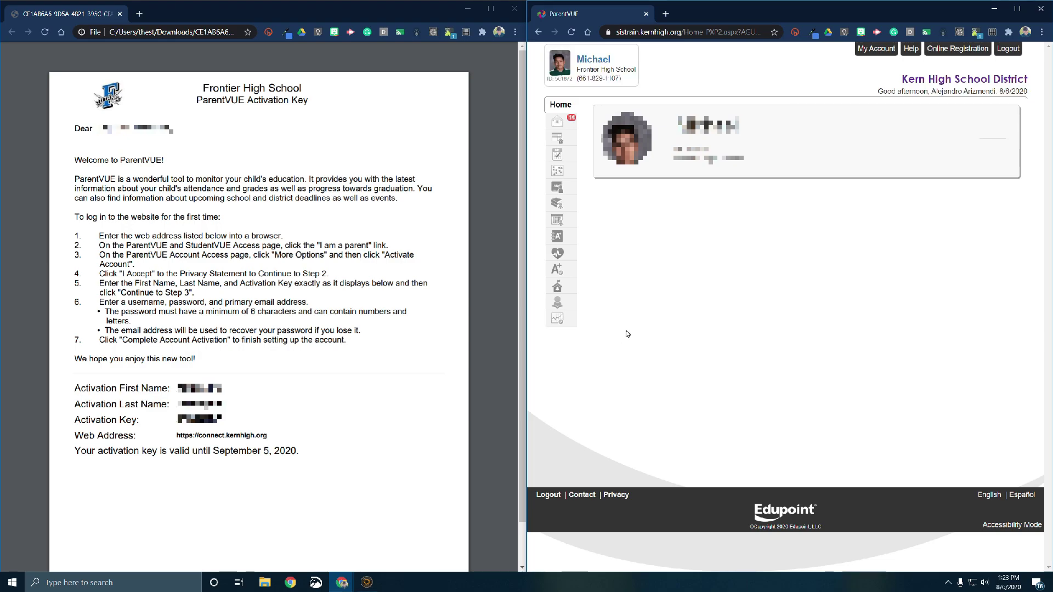
Step: Select the ParentVUE home page's web address after the home page loads
click(688, 34)
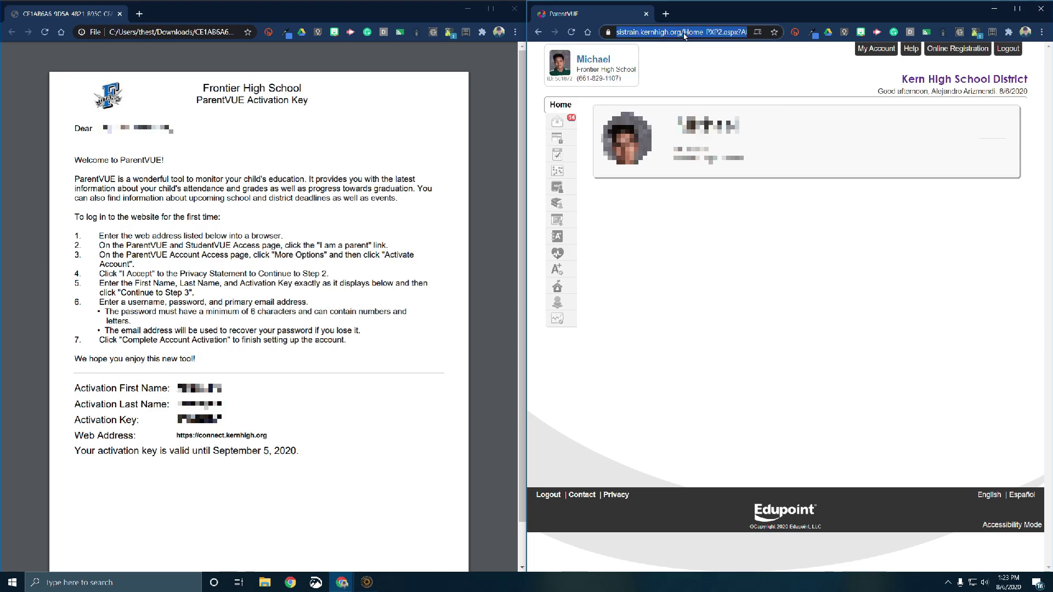
text(connect.kernhigh.org)
Step: Load connect.kernhigh.org, choose 'I am a parent' and dismiss the saved-password suggestions
key(Return)
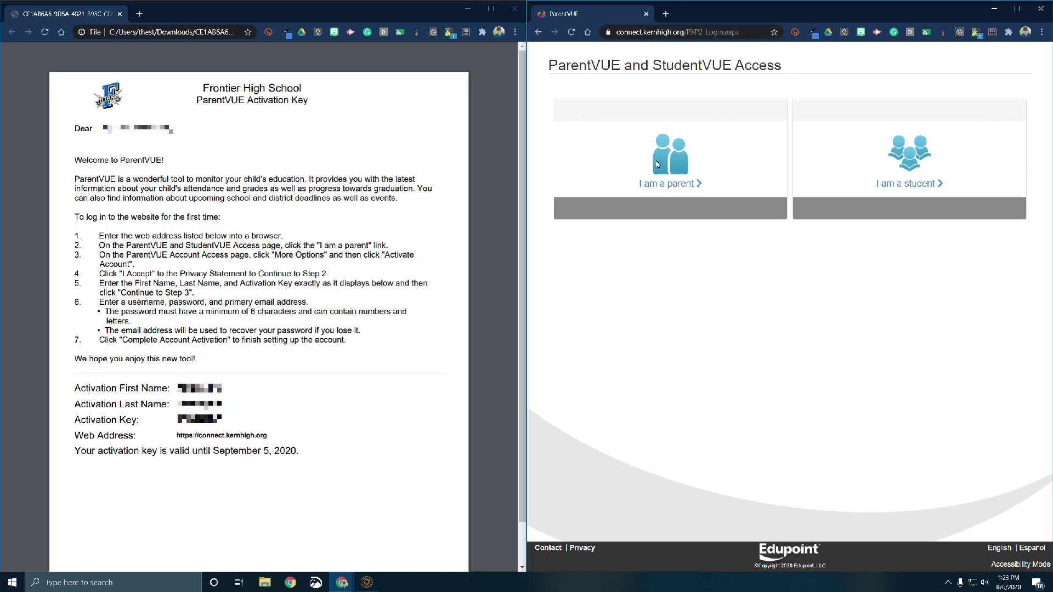
click(674, 191)
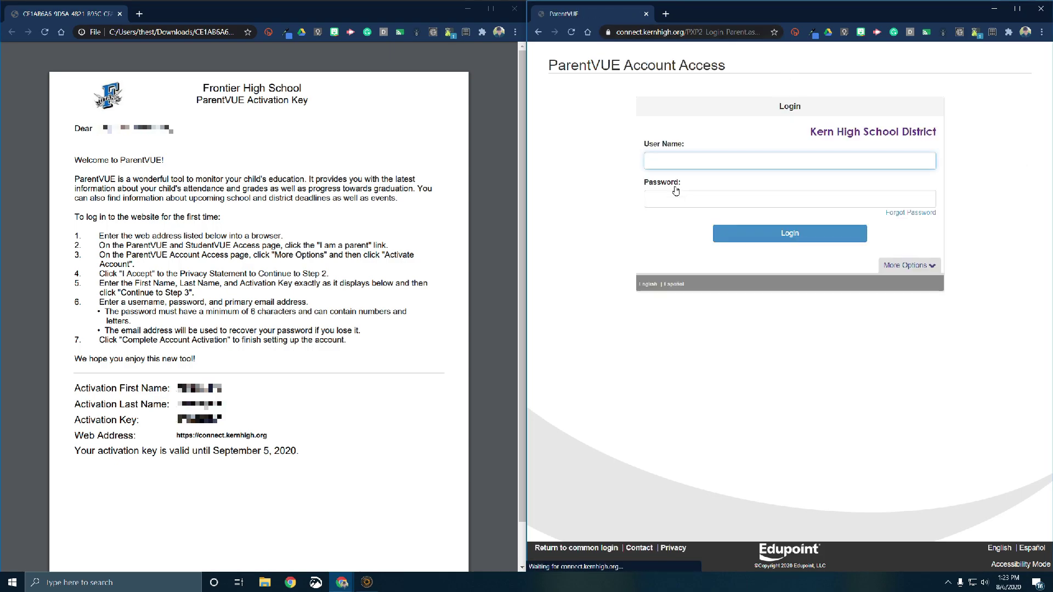
click(679, 164)
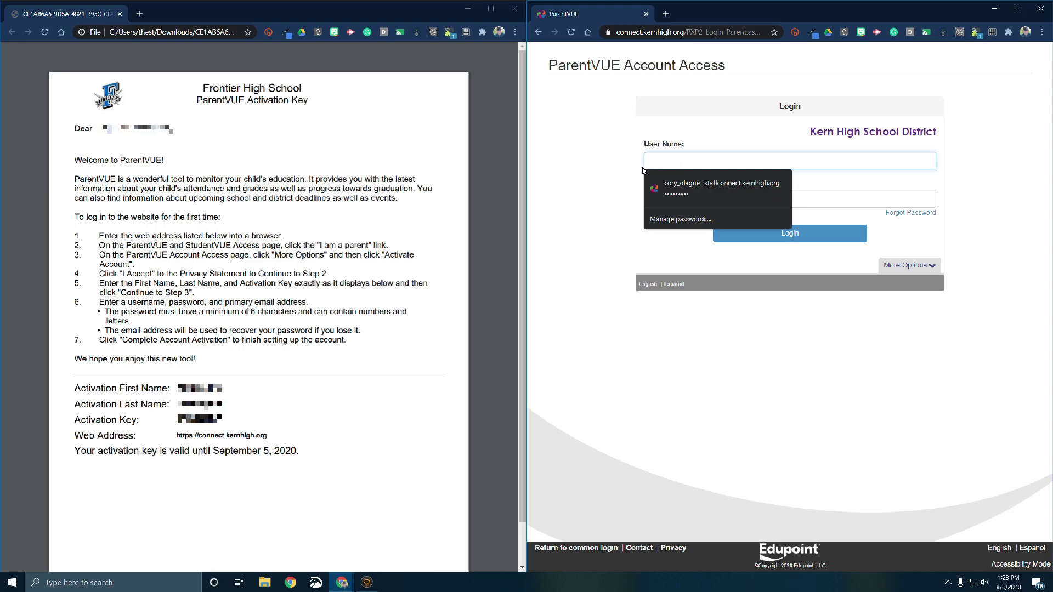
click(563, 164)
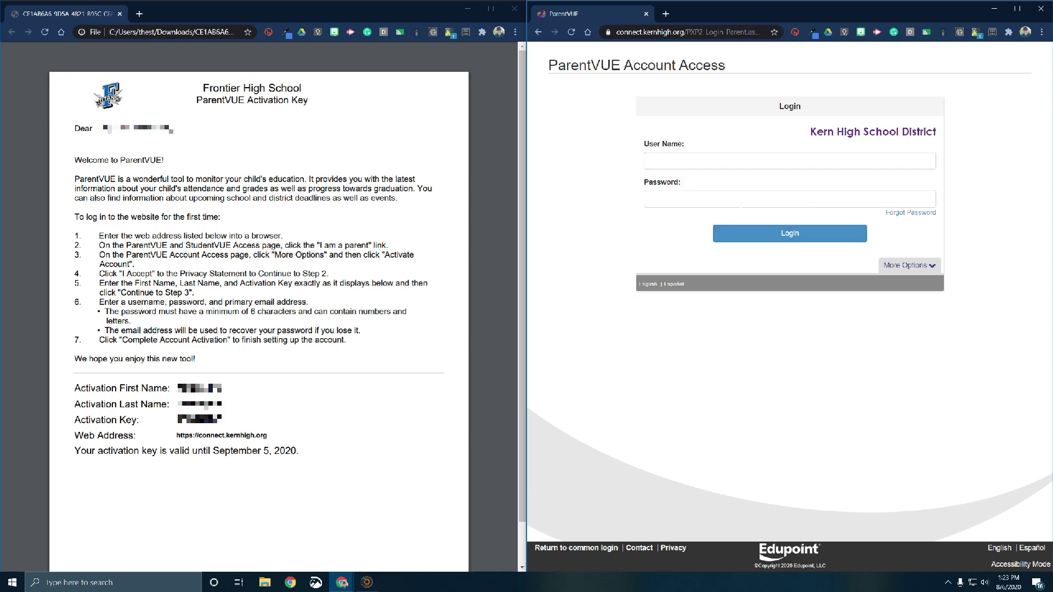